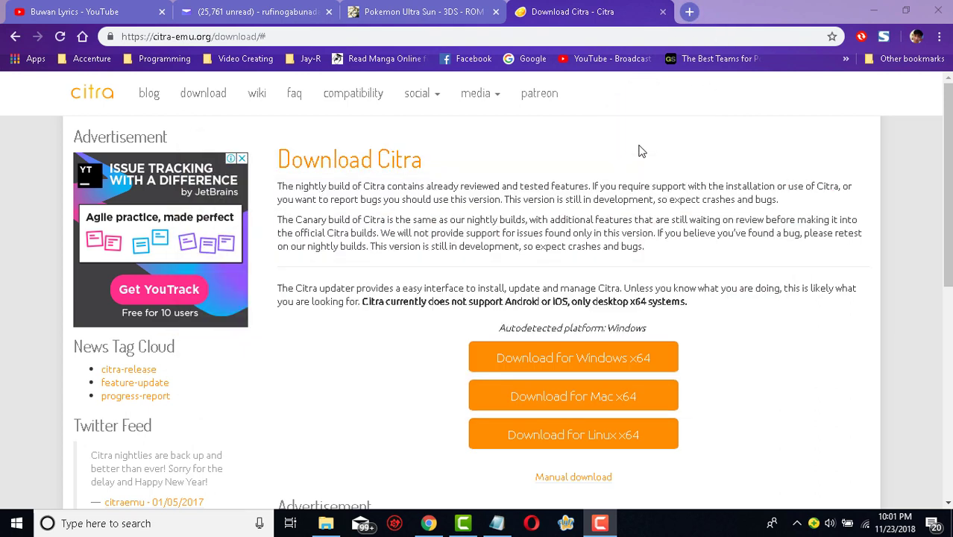
Open a blank new tab next to the Citra download page in Chrome.
left_click(689, 11)
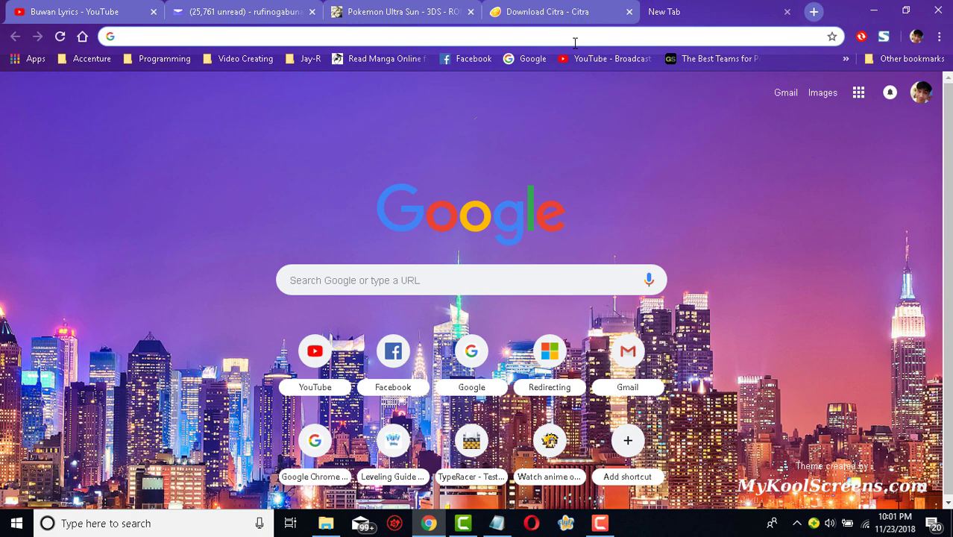
Search Google for 'cit' and open the official Citra emulator website.
left_click(478, 280)
type("citra")
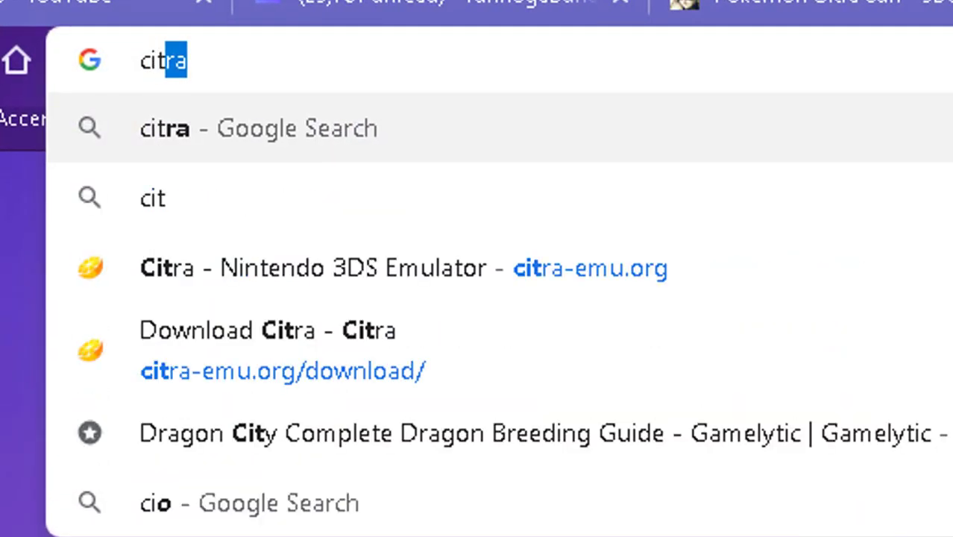
key("Return")
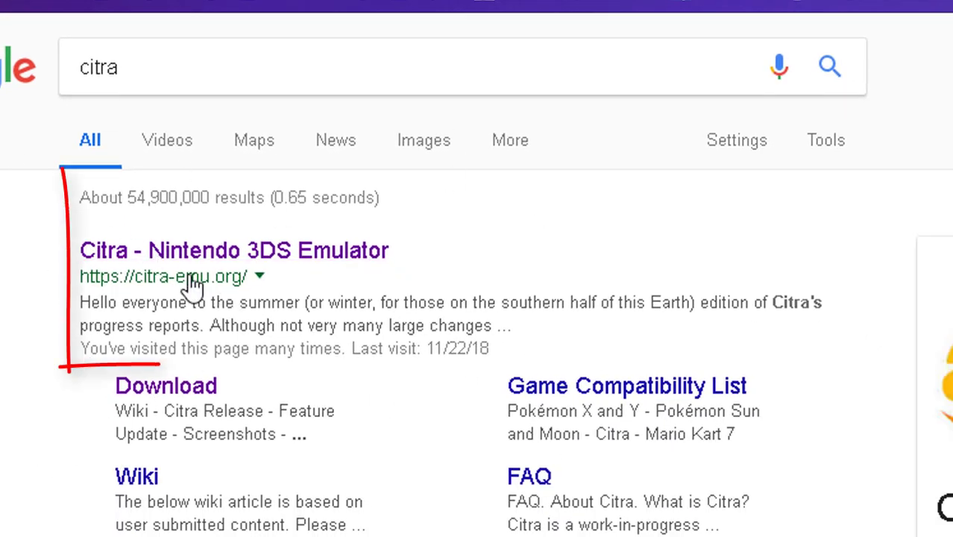
left_click(252, 263)
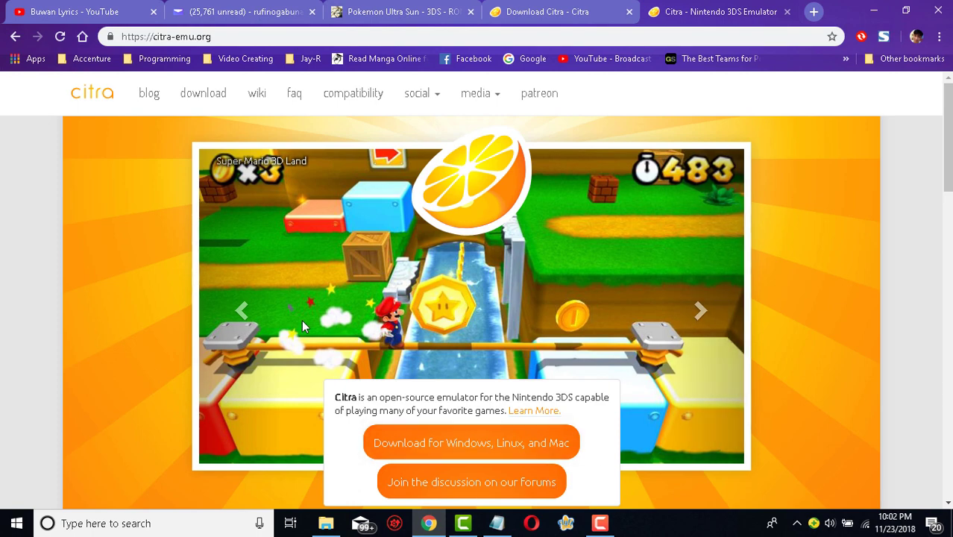
Download the Windows x64 Citra installer from the download page and run citra-setup-windows.exe.
scroll(513, 208, "down", 3)
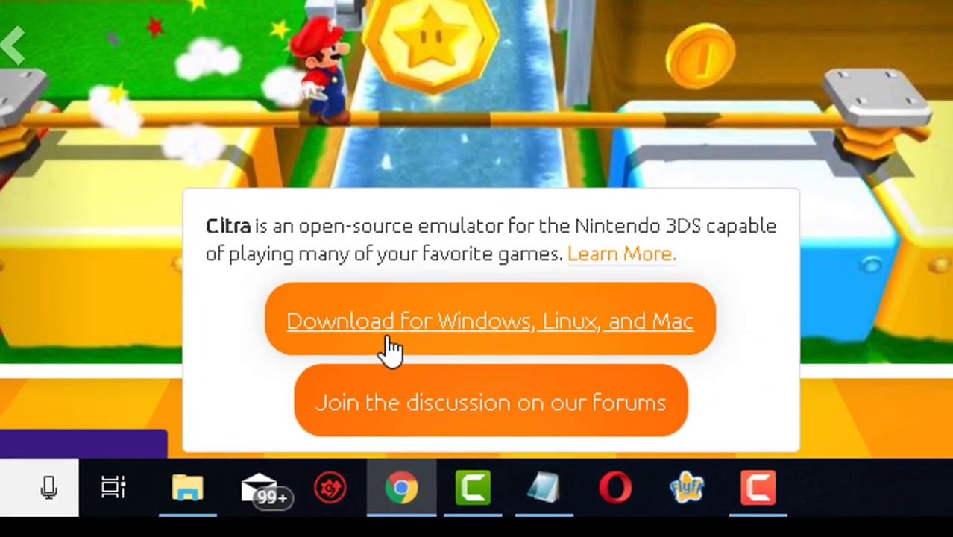
left_click(403, 337)
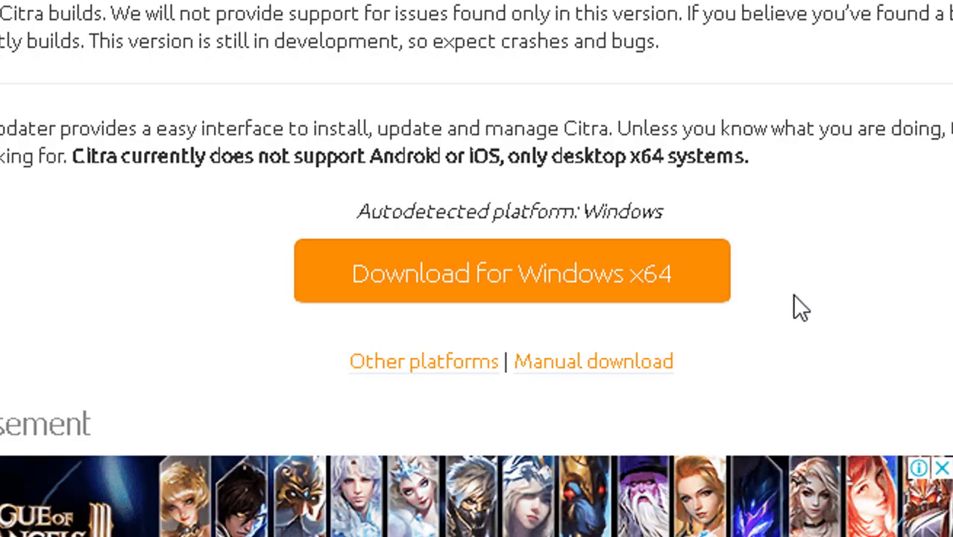
scroll(358, 280, "down", 2)
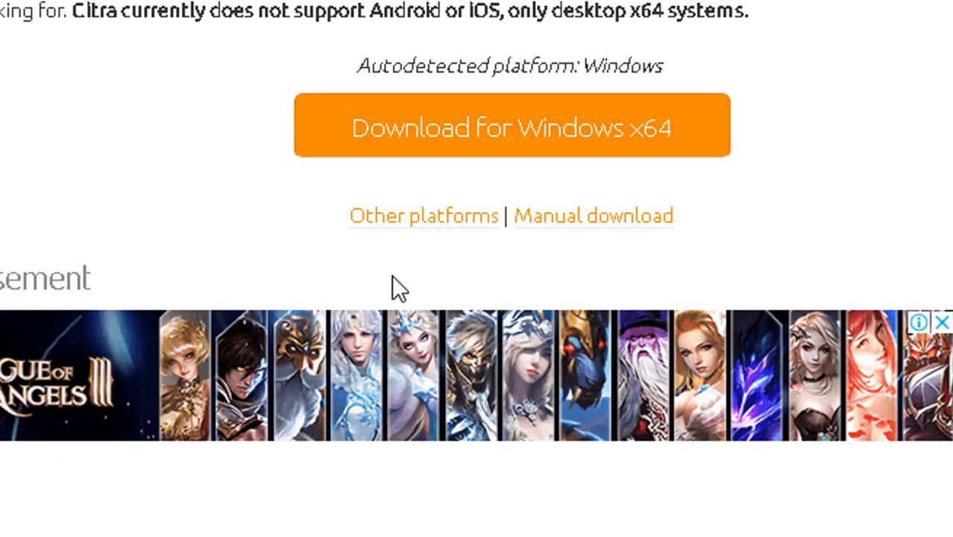
left_click(422, 217)
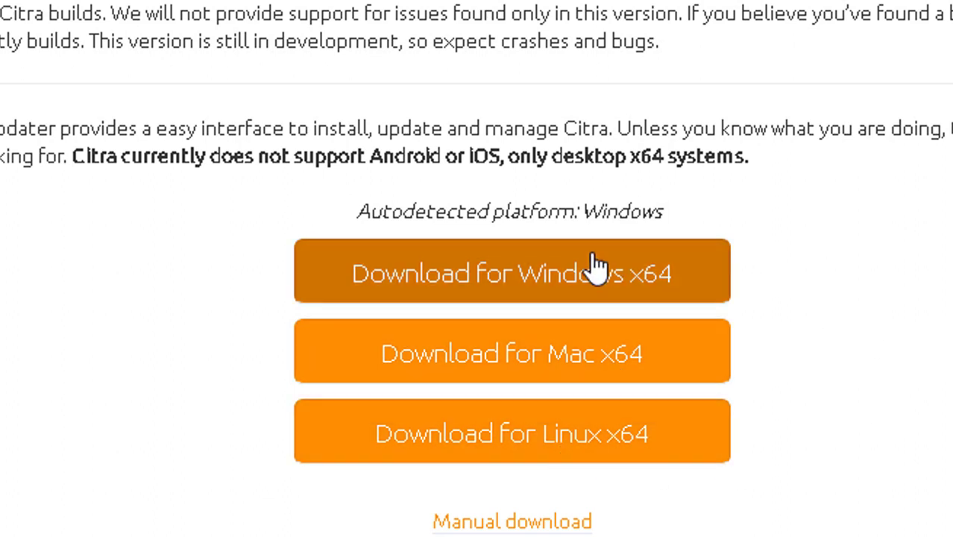
left_click(685, 292)
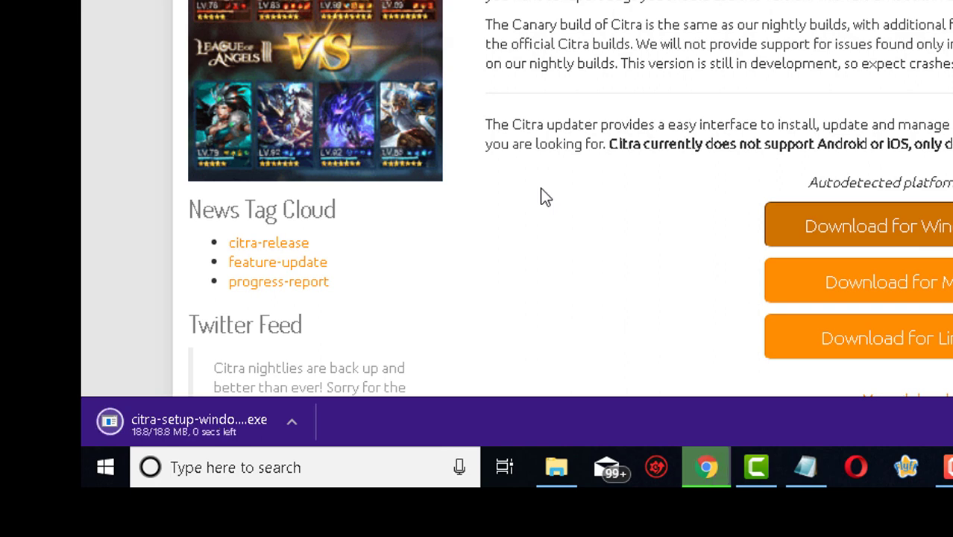
left_click(149, 436)
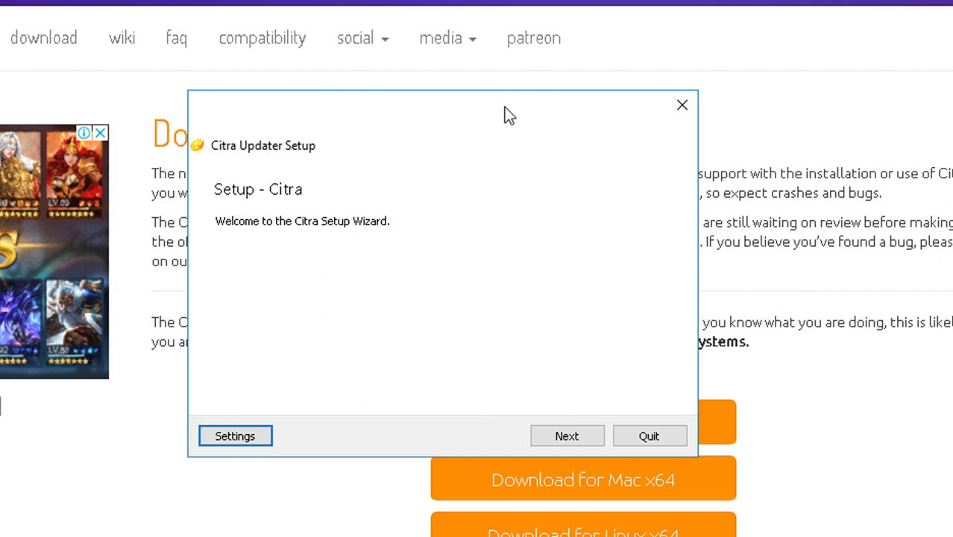
Install Citra Nightly in the default folder, accepting the licence and keeping the Citra Start Menu folder.
left_click_drag(509, 115, 482, 143)
left_click(534, 464)
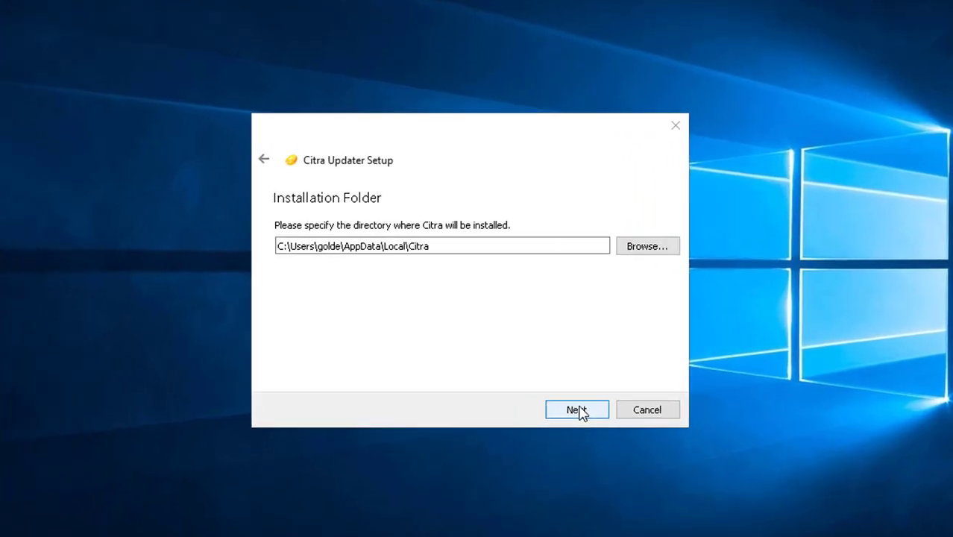
left_click(550, 386)
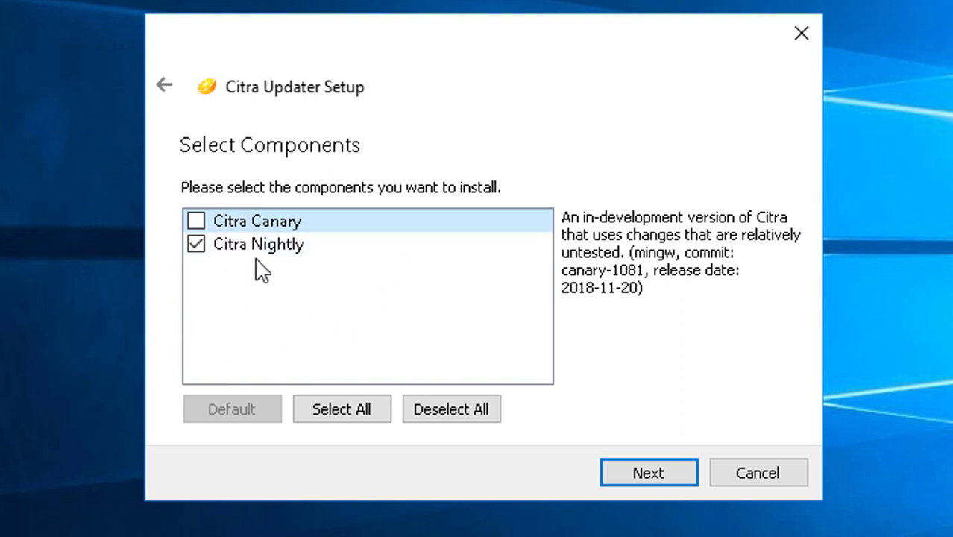
left_click(288, 249)
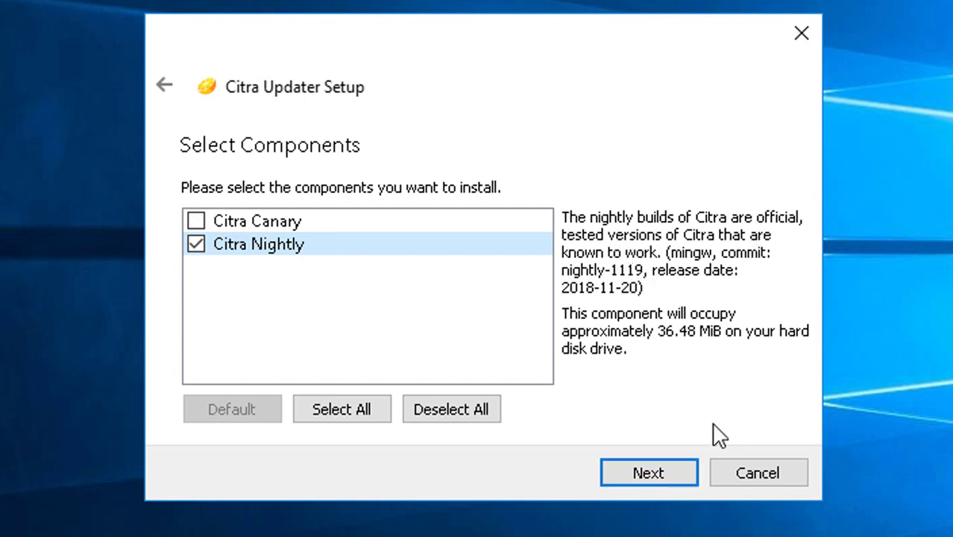
left_click(663, 471)
left_click(232, 391)
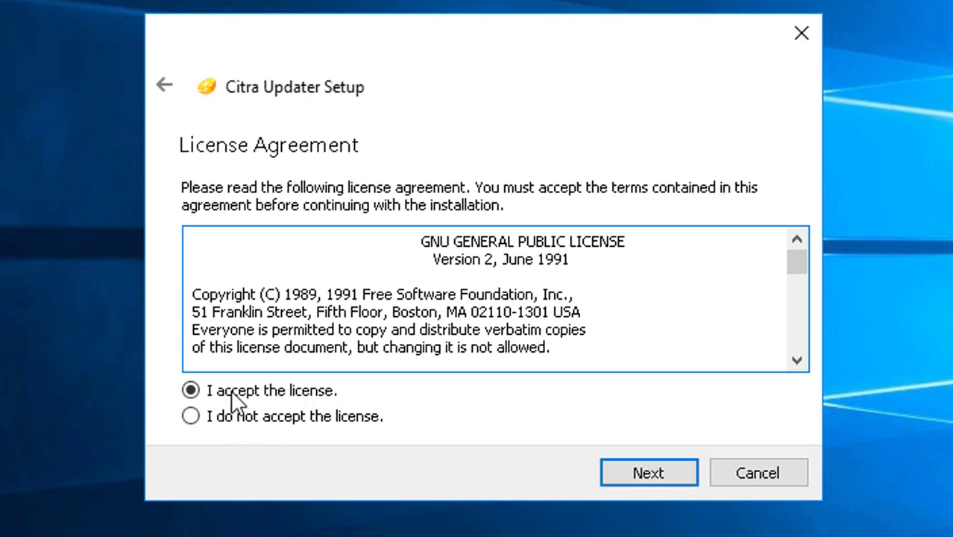
left_click(675, 475)
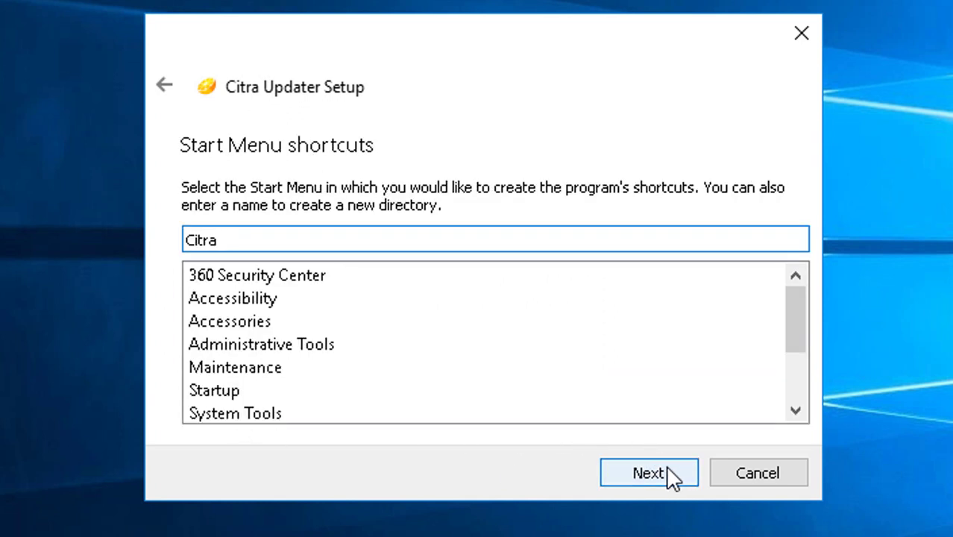
left_click(670, 476)
left_click(659, 470)
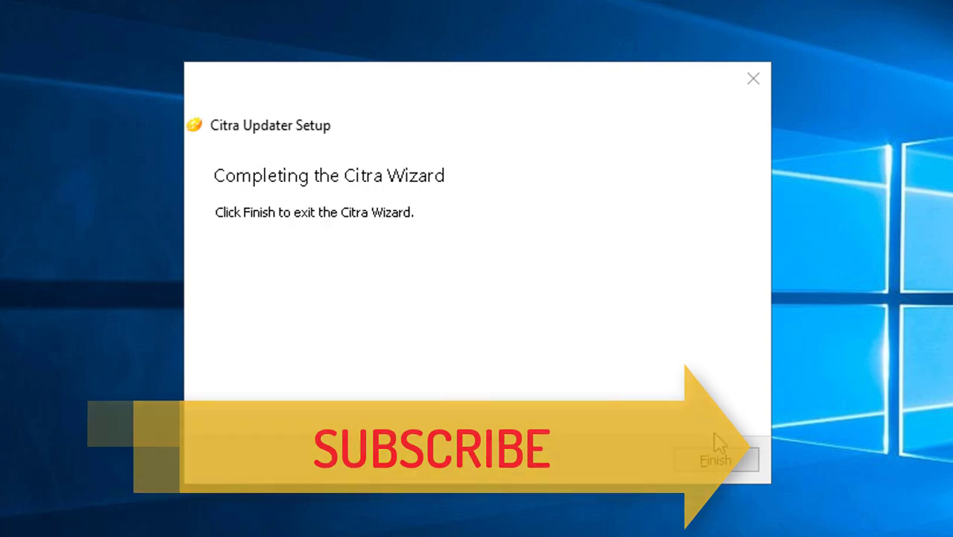
left_click(712, 461)
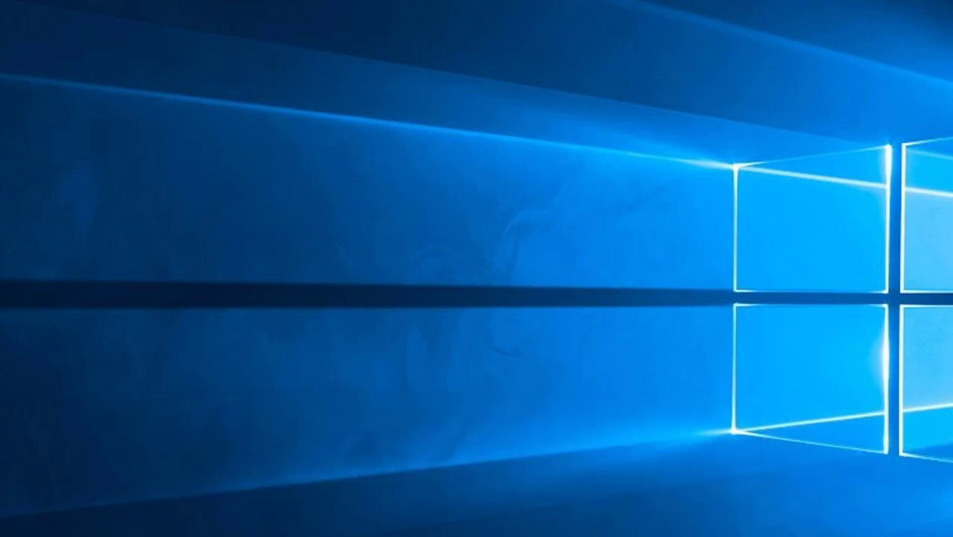
Launch Citra Nightly from its Start menu tile.
key("super")
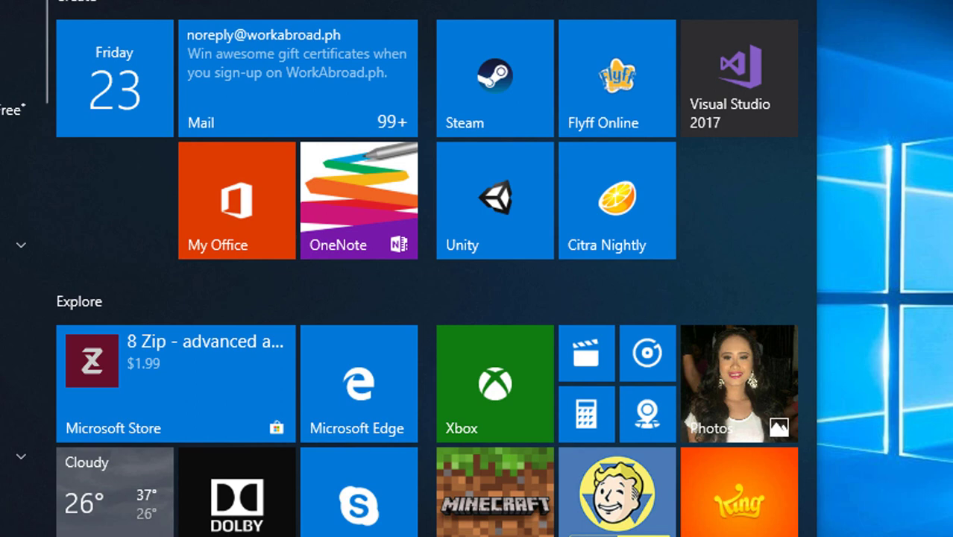
left_click(604, 222)
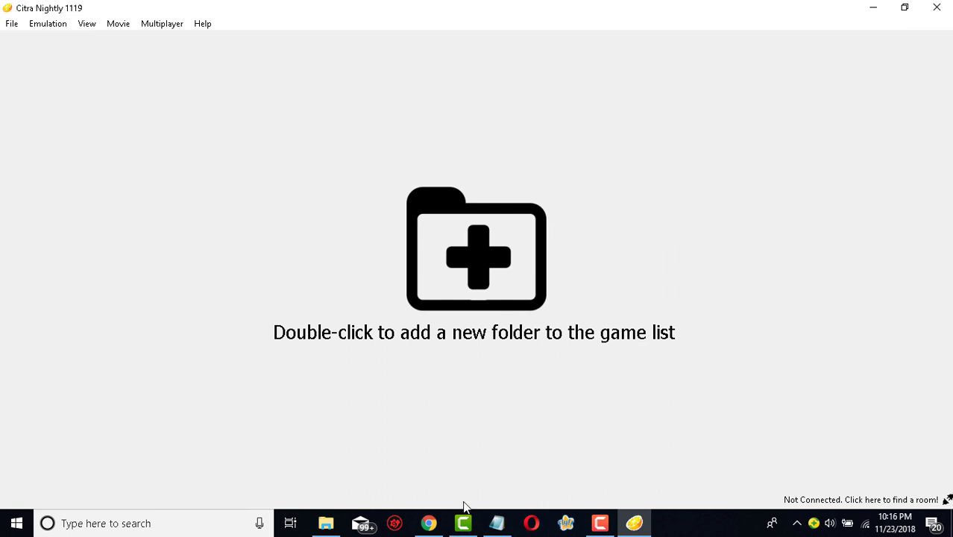
On the Pokemon Ultra Sun ROM page, request the USA download and dismiss the site's alert.
left_click(428, 523)
left_click(345, 13)
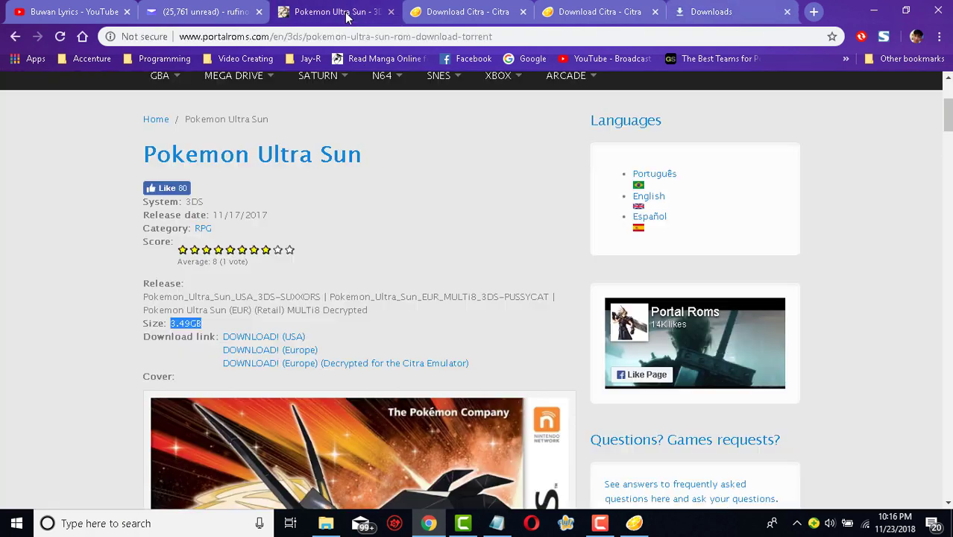
scroll(552, 338, "up", 3)
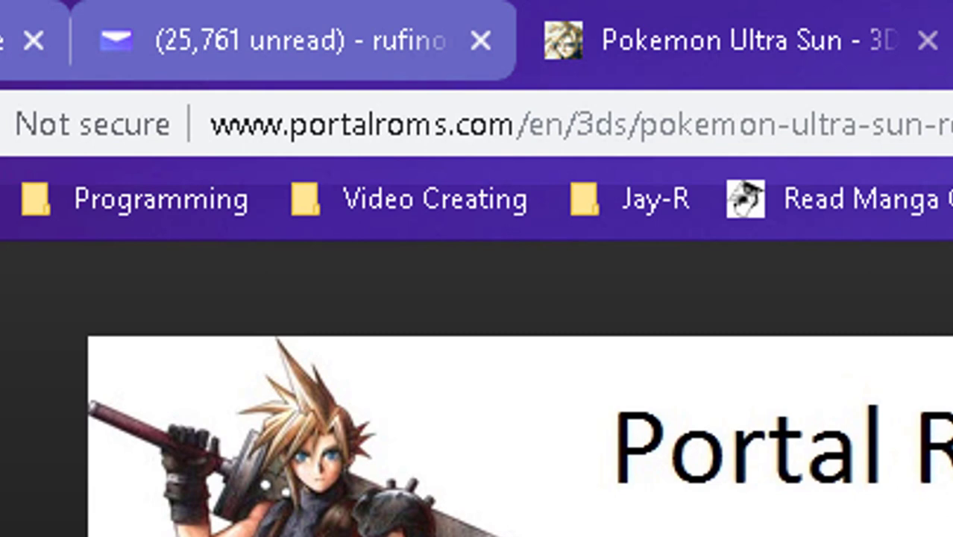
scroll(477, 387, "down", 5)
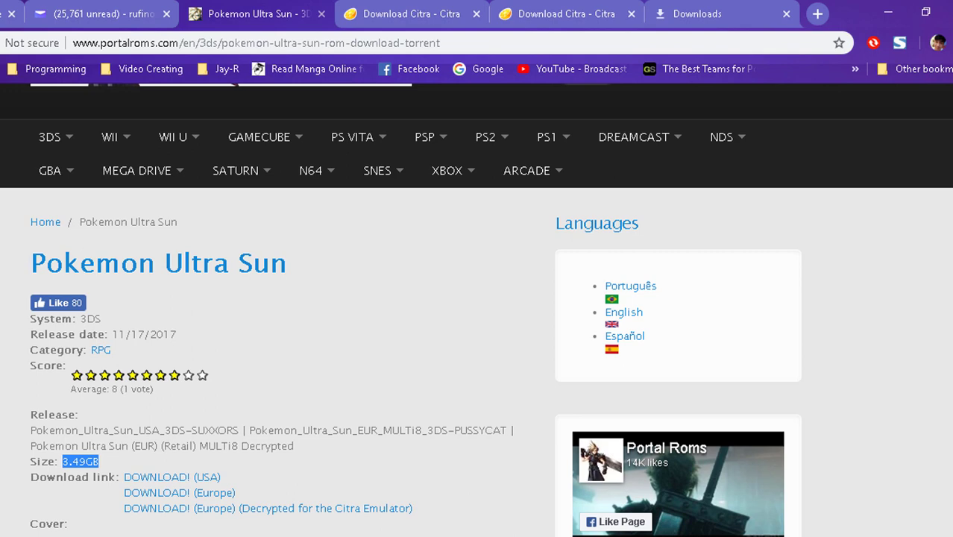
scroll(15, 448, "down", 2)
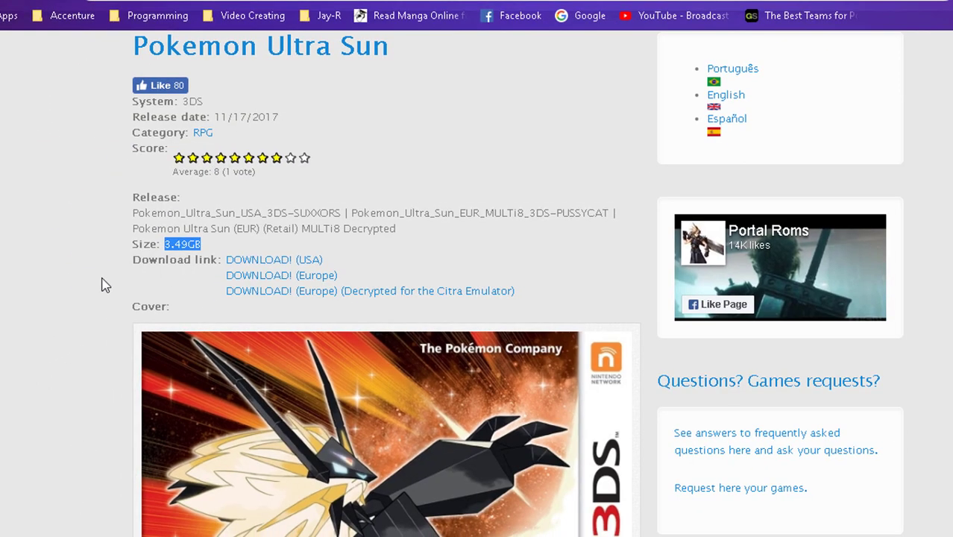
scroll(104, 284, "up", 1)
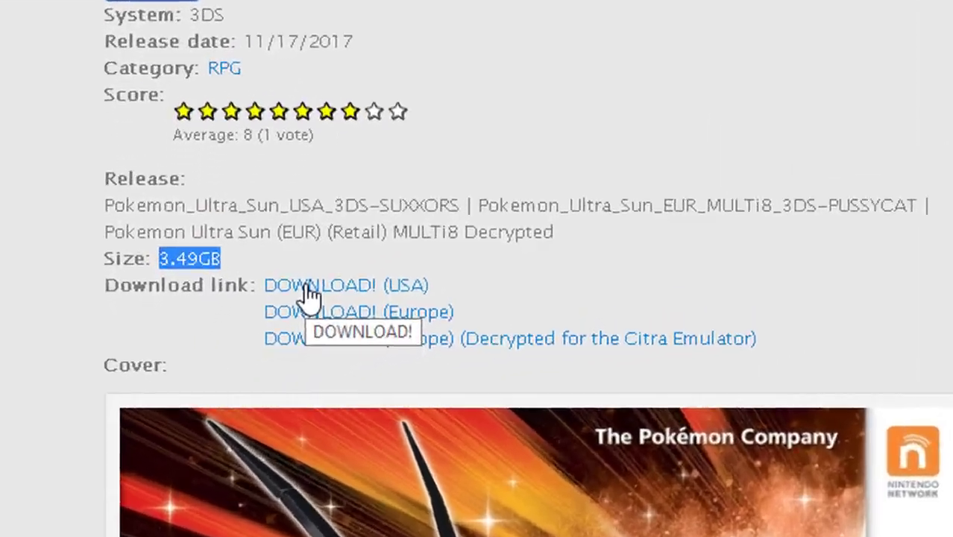
left_click(253, 343)
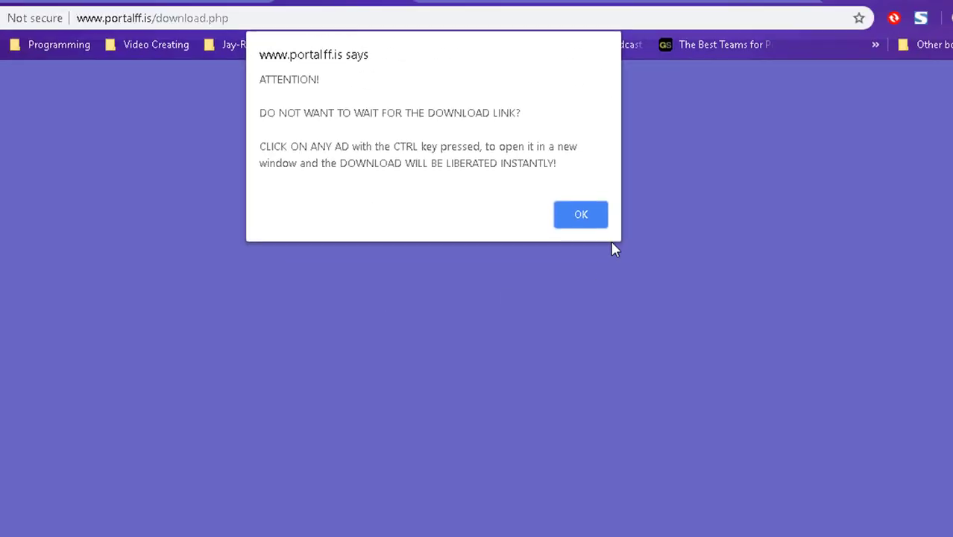
left_click(567, 232)
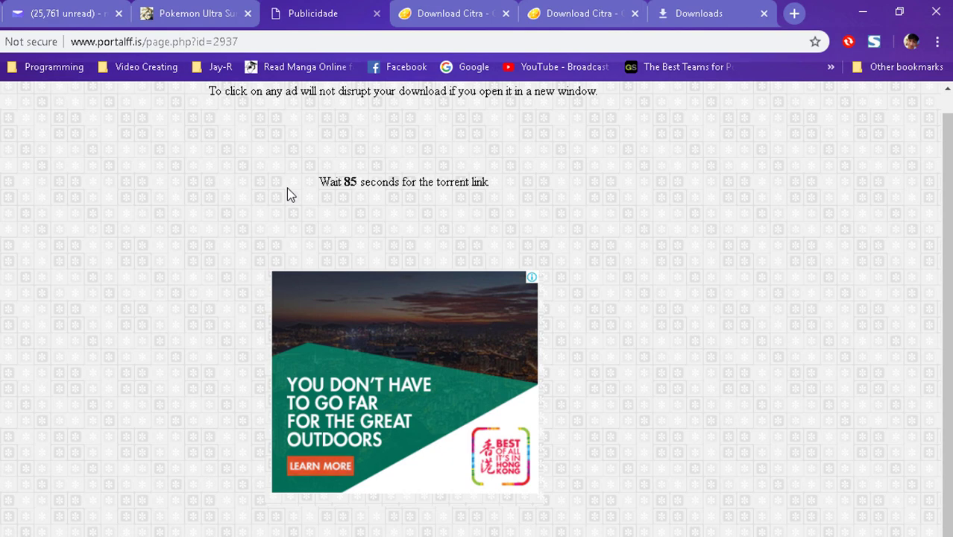
Bring up the downloaded Pokemon Ultra Sun (EUR) Decrypted folder and switch to Citra's Load File dialog.
left_click(181, 15)
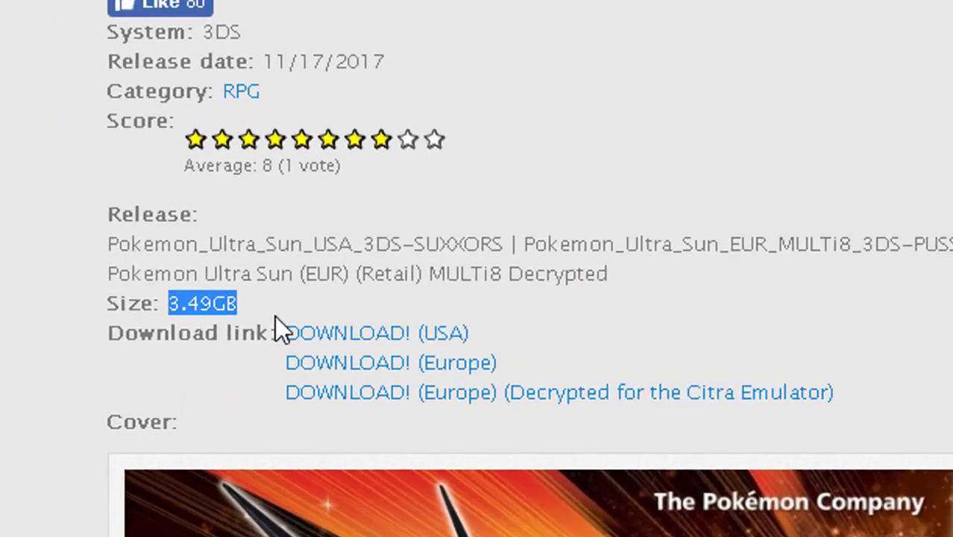
left_click(118, 381)
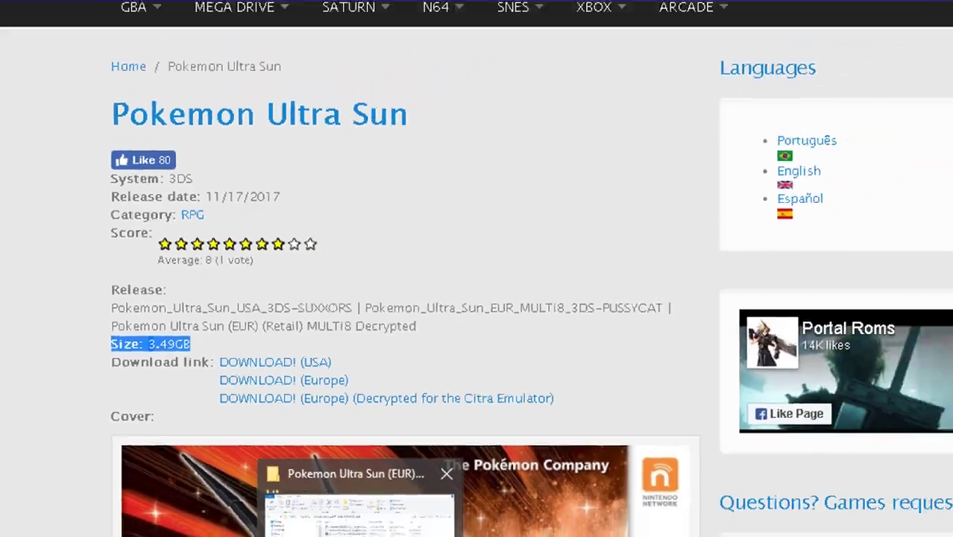
left_click(567, 531)
key("alt+Tab")
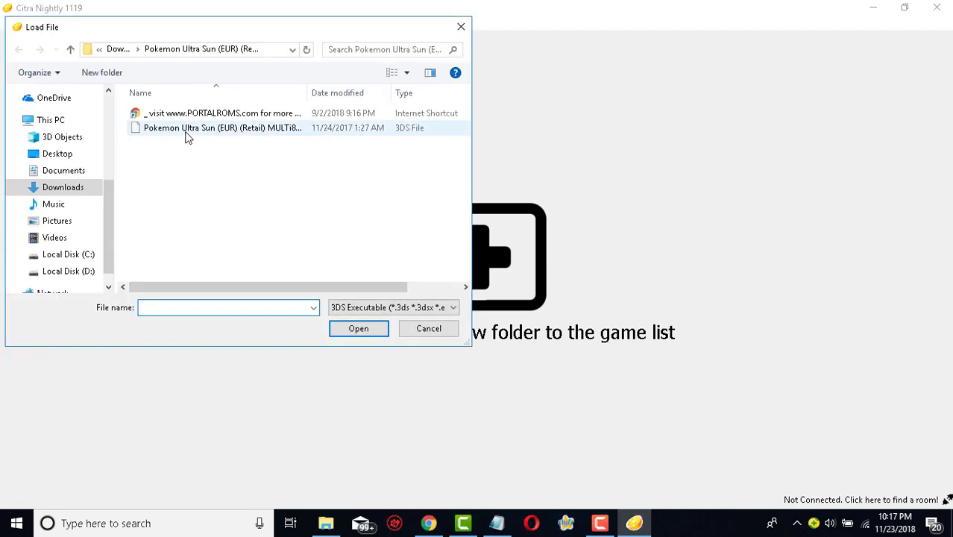
Open the Pokemon Ultra Sun (EUR) 3DS file in Citra's Load File dialog to boot it.
left_click(188, 132)
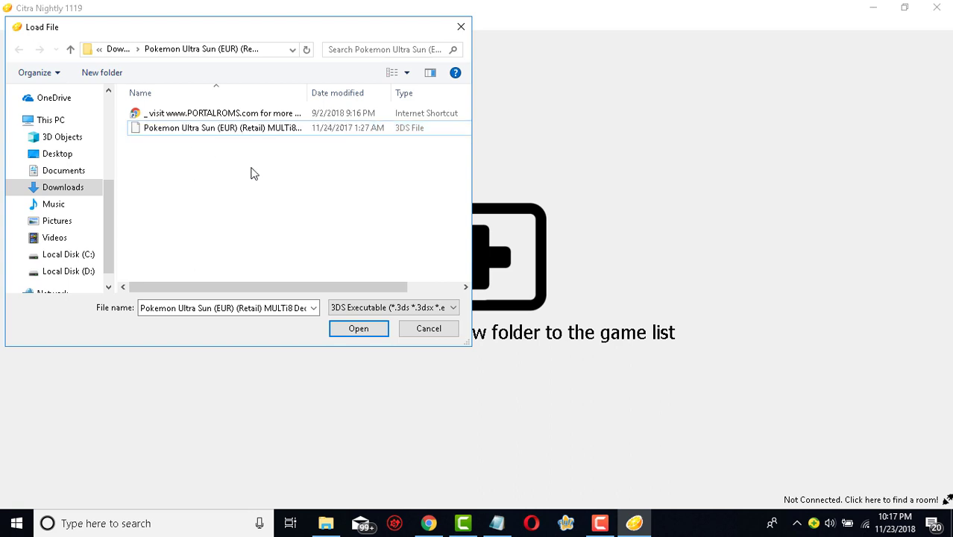
double_click(239, 133)
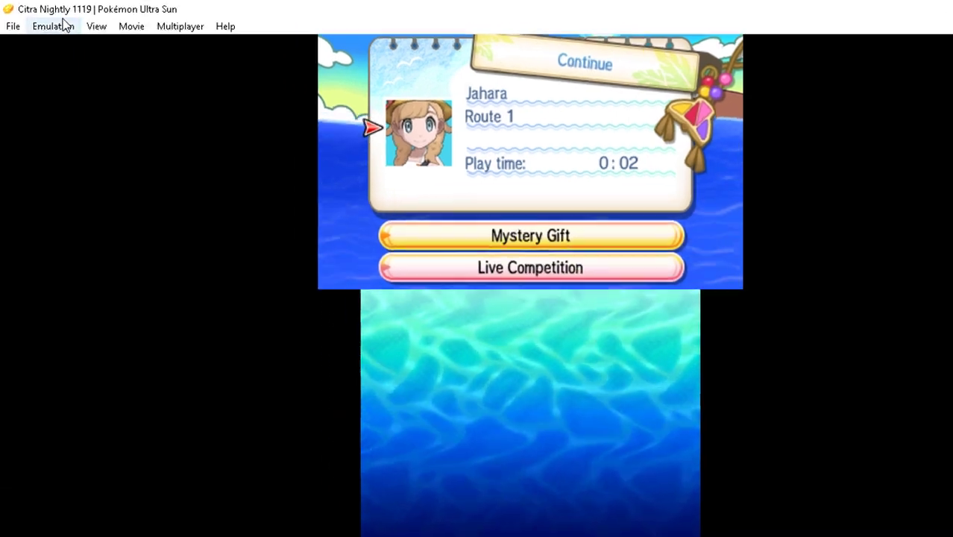
Enable Limit Speed Percent at 100% on Citra's Graphics configuration page and close it.
left_click(50, 23)
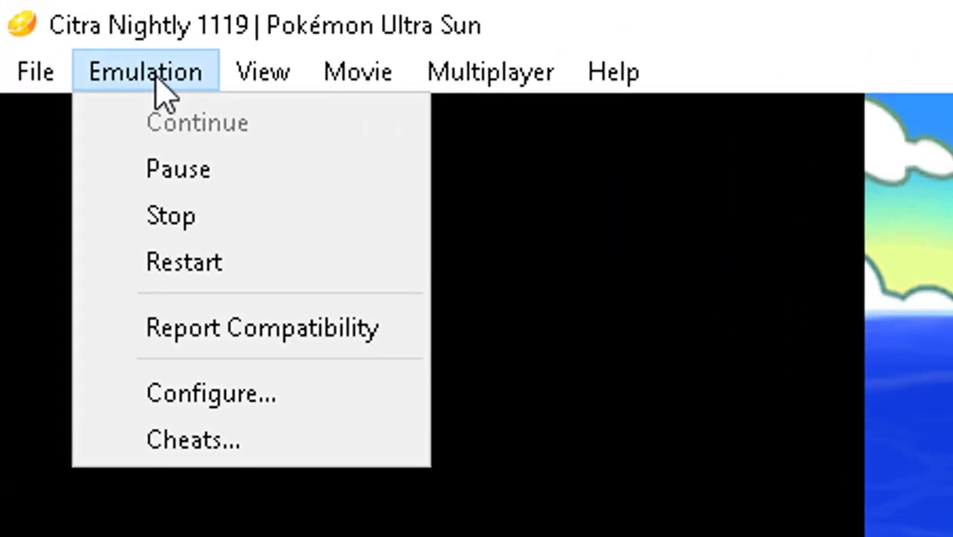
left_click(150, 410)
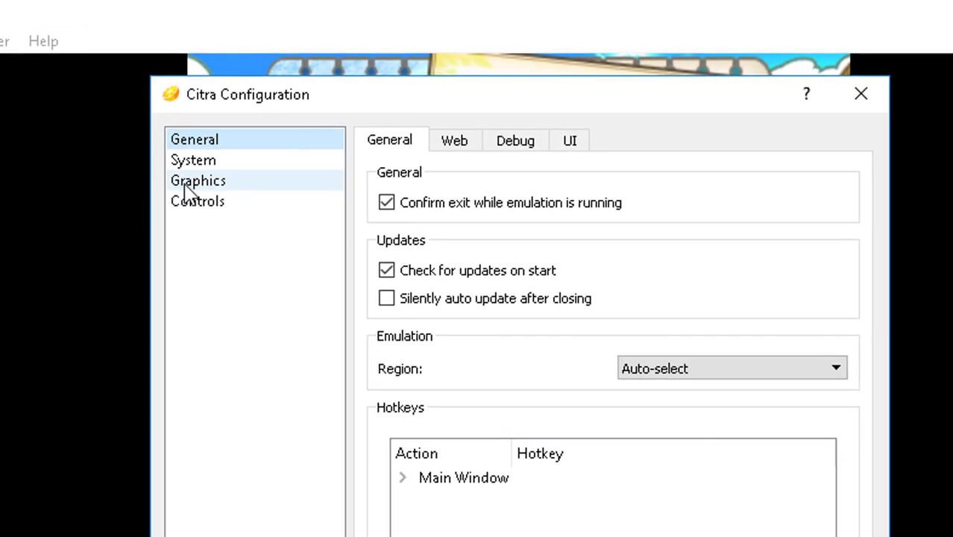
left_click(188, 186)
left_click(401, 239)
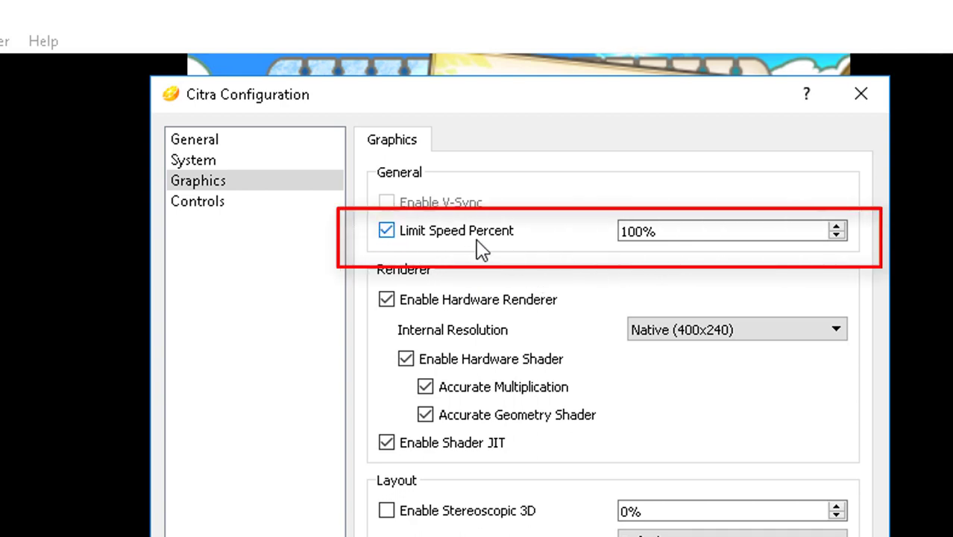
left_click_drag(550, 111, 472, 113)
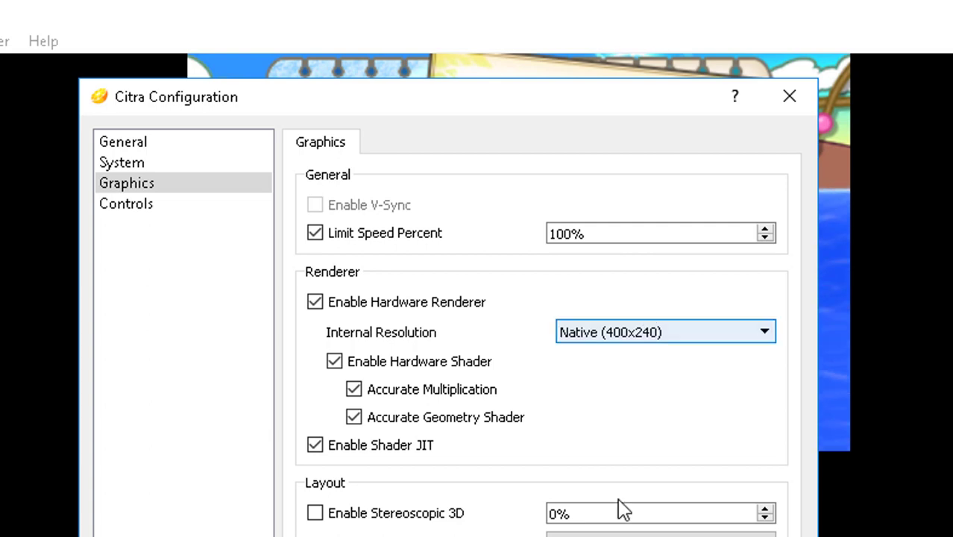
key("Return")
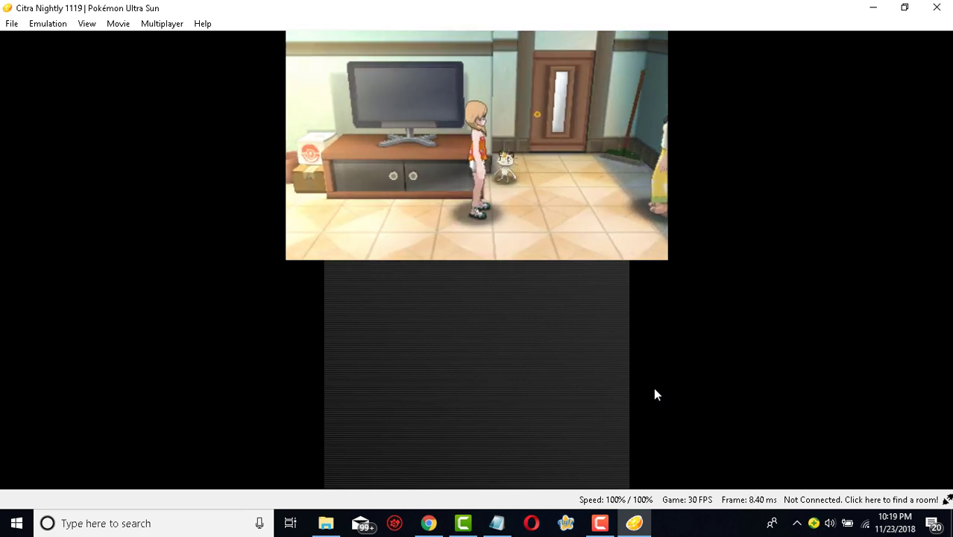
Untick Limit Speed Percent on Citra's Graphics configuration page and close the dialog.
left_click(53, 24)
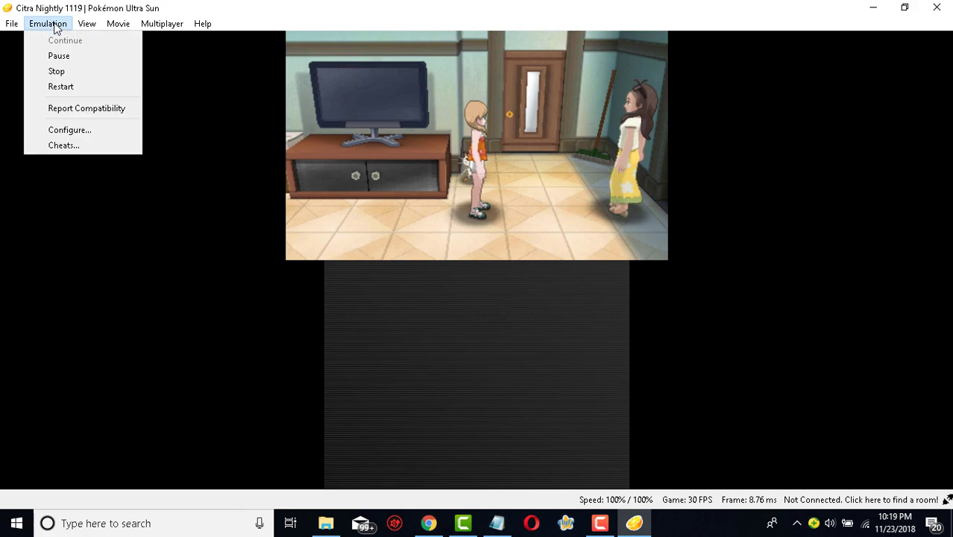
left_click(71, 133)
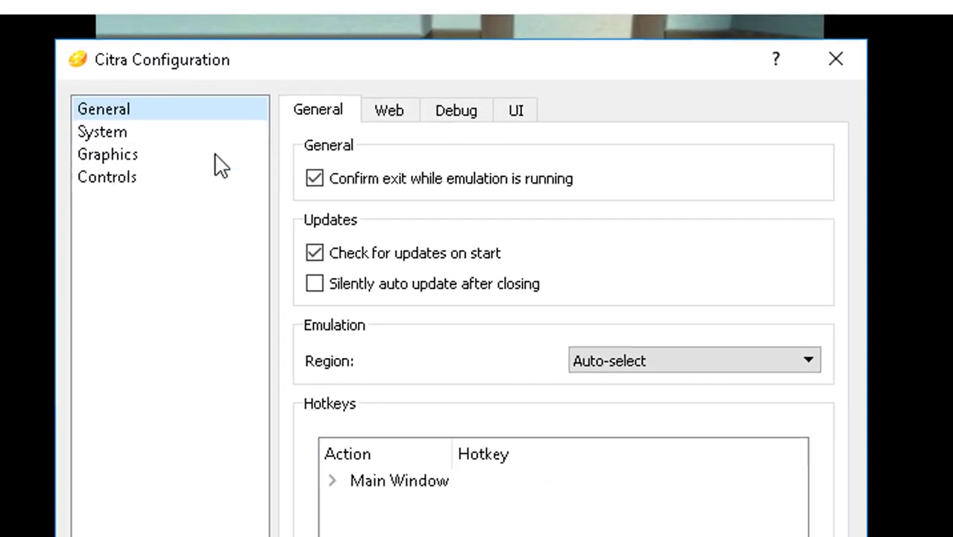
left_click(259, 109)
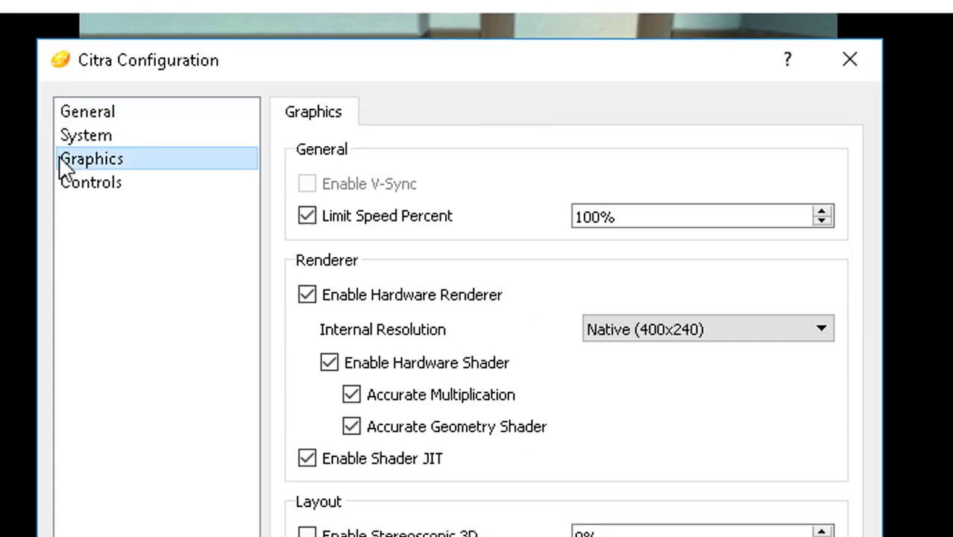
left_click(306, 216)
key("Return")
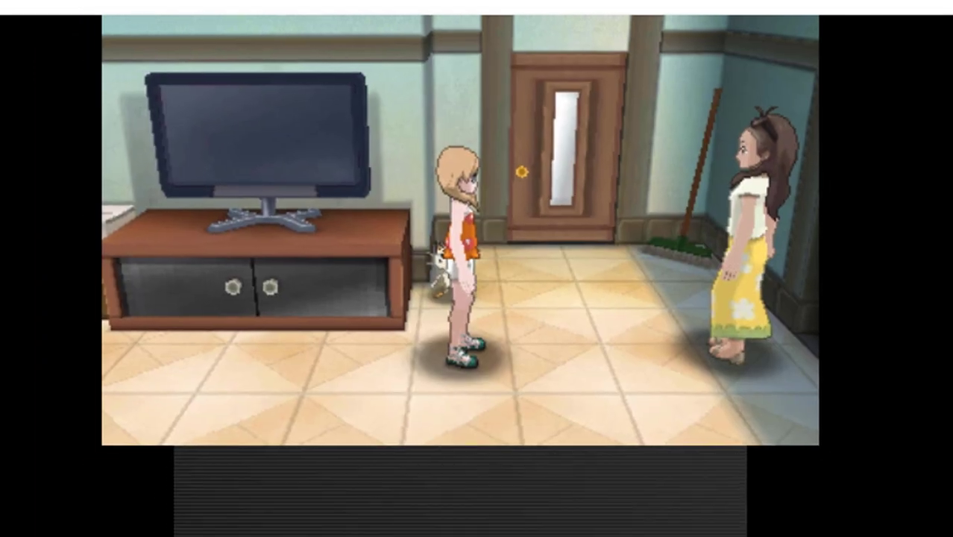